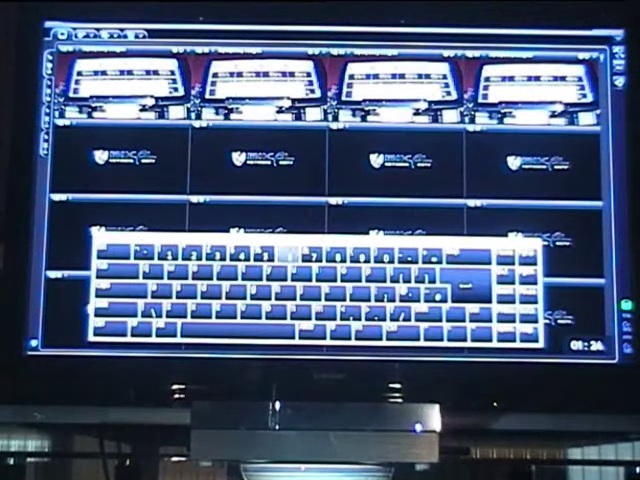
- Resize the On-Screen Keyboard taller, wider, shorter, then narrower from its edges
drag(315, 232, 315, 178)
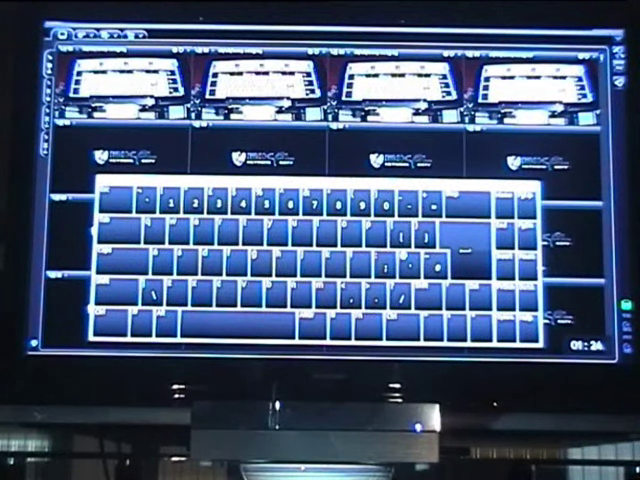
drag(540, 262, 592, 262)
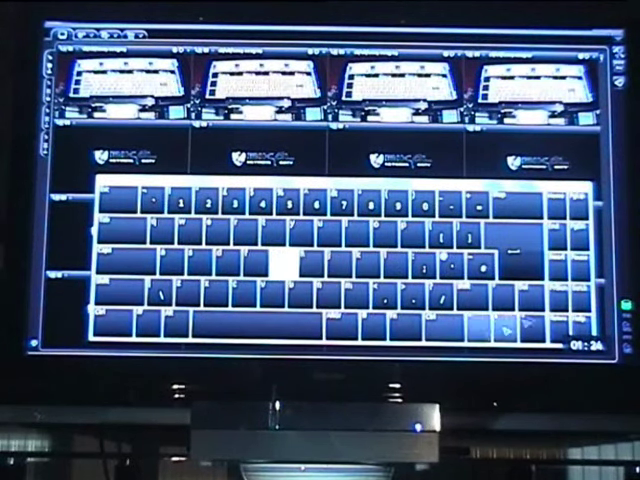
drag(340, 178, 340, 258)
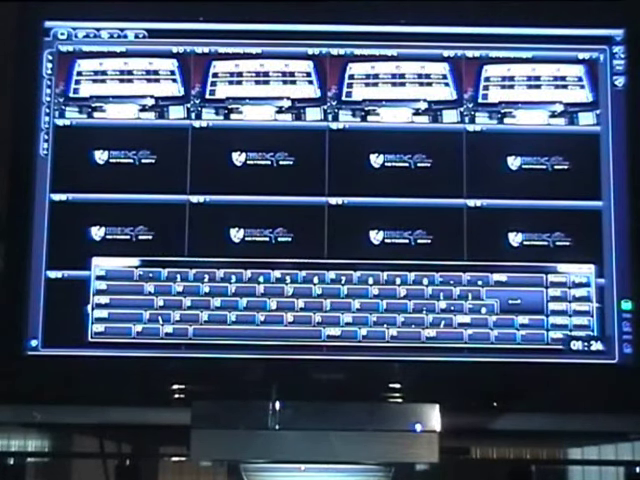
drag(597, 300, 525, 300)
drag(450, 300, 428, 300)
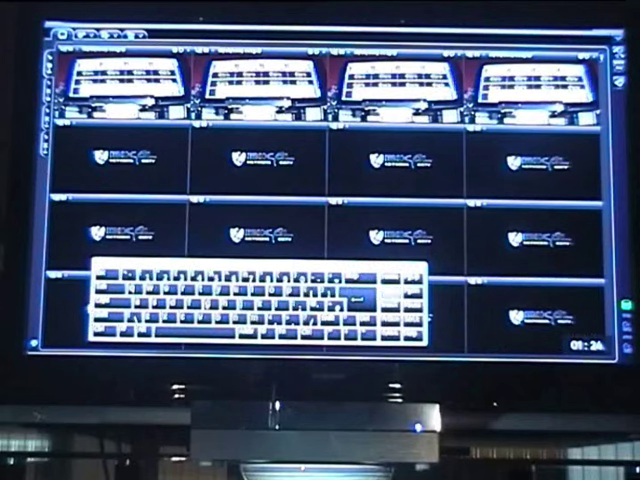
- Close the On-Screen Keyboard and bring up the Media Center Extras showcase
click(410, 266)
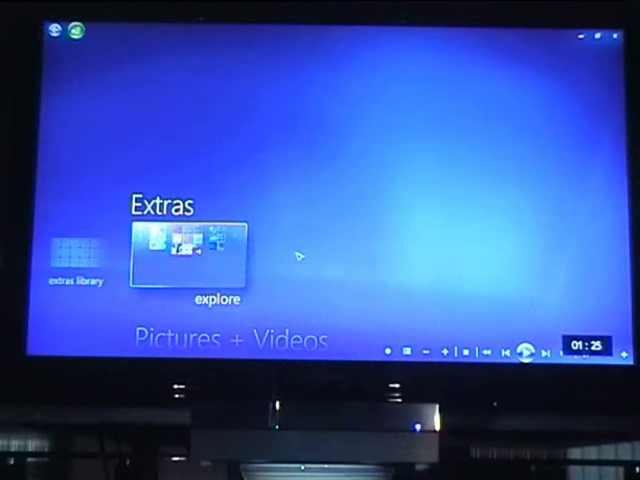
click(297, 257)
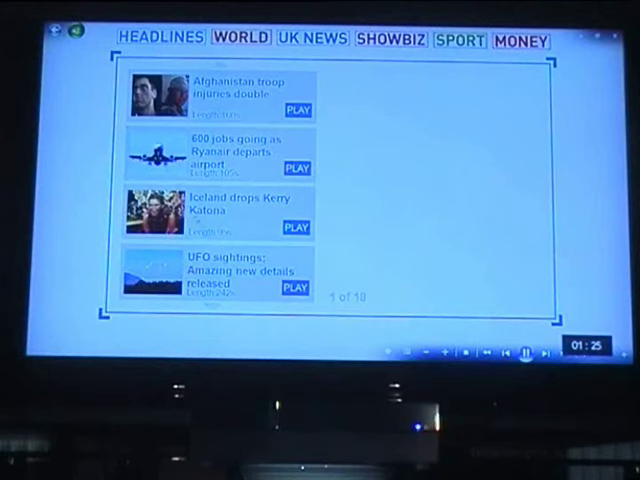
- Move down the ITN headlines list to the 'UFO sightings' story
key(Down)
key(Down)
key(Down)
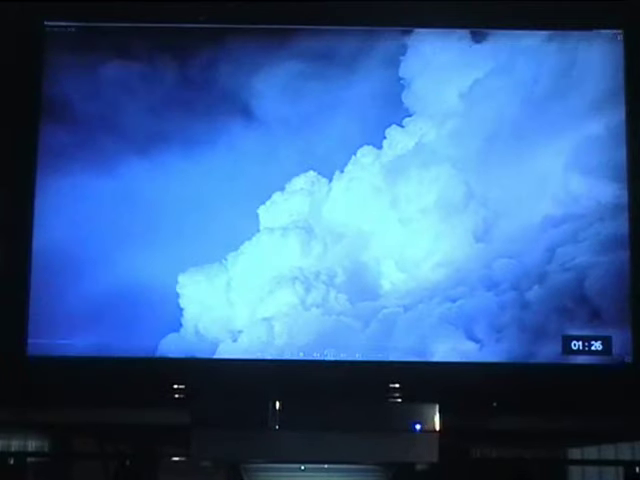
right_click(506, 117)
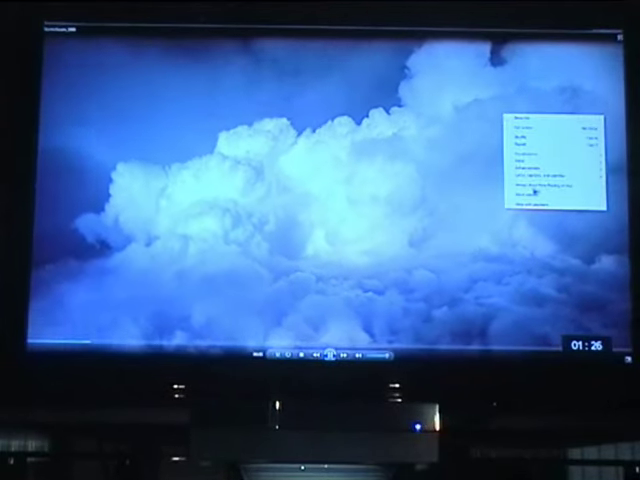